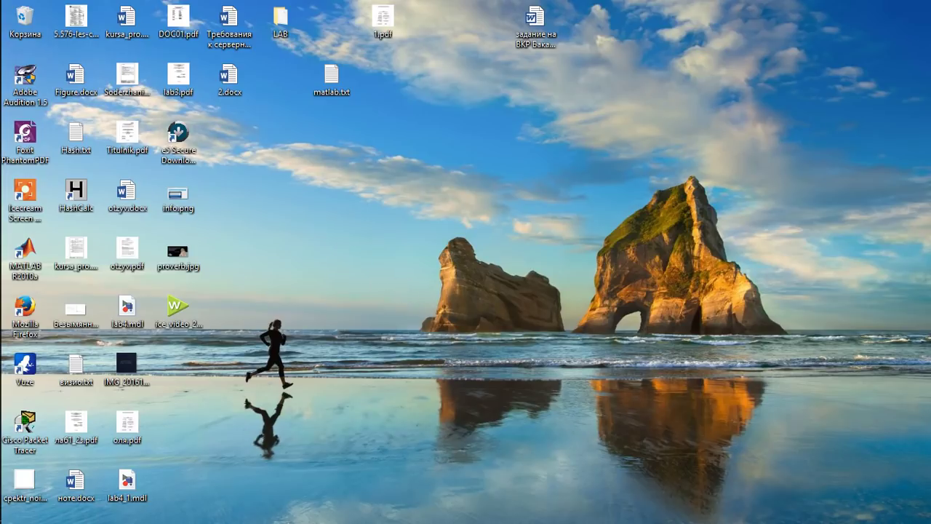
- Open the Windows settings and go to the Devices section (Устройства)
click(21, 15)
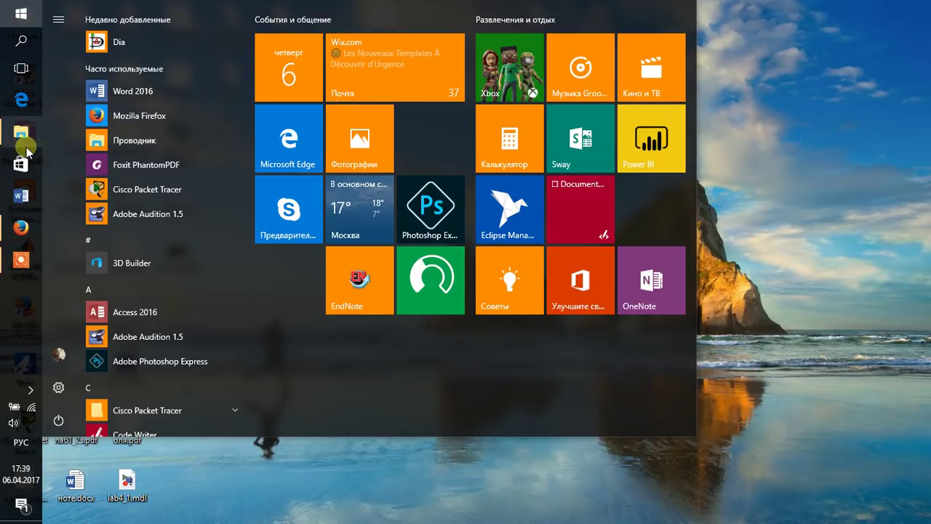
click(58, 387)
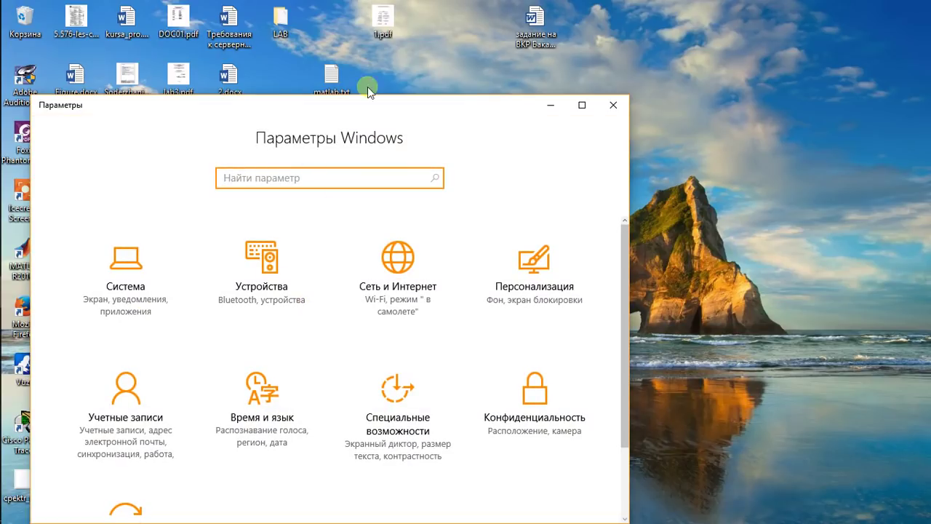
drag(422, 109, 480, 75)
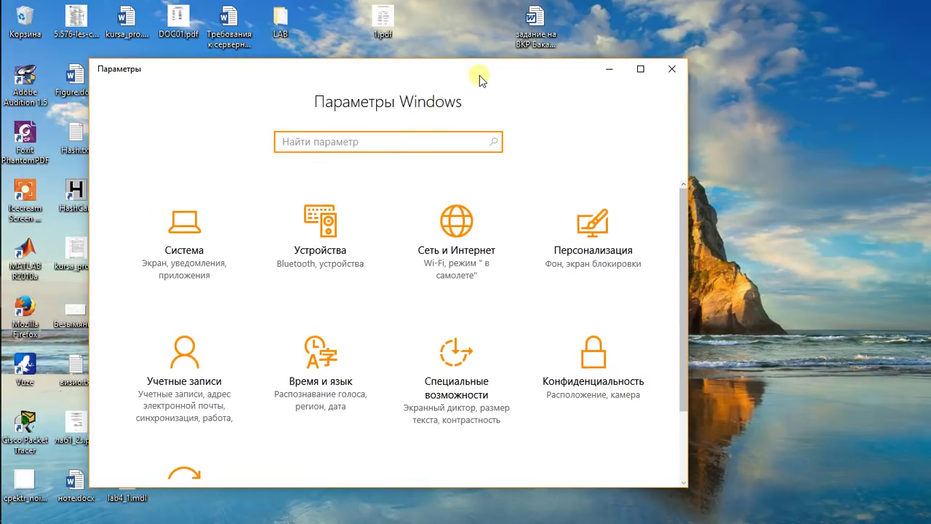
click(322, 240)
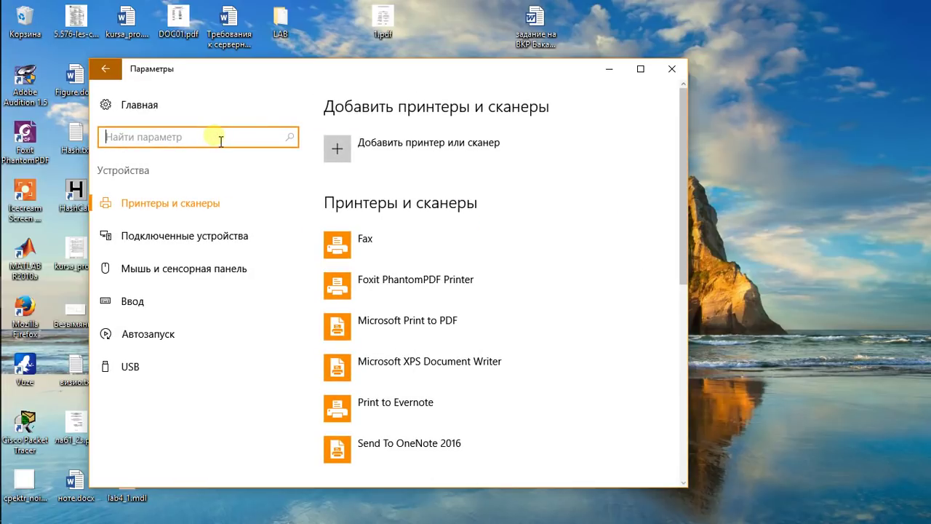
- Search the settings for "каме" and open the camera privacy settings (Параметры конфиденциальности камеры)
text(ка)
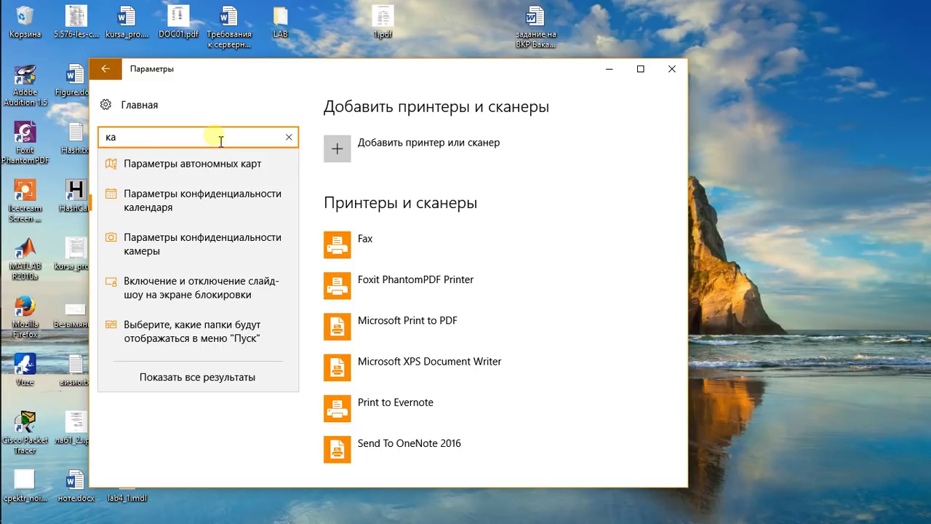
text(ме)
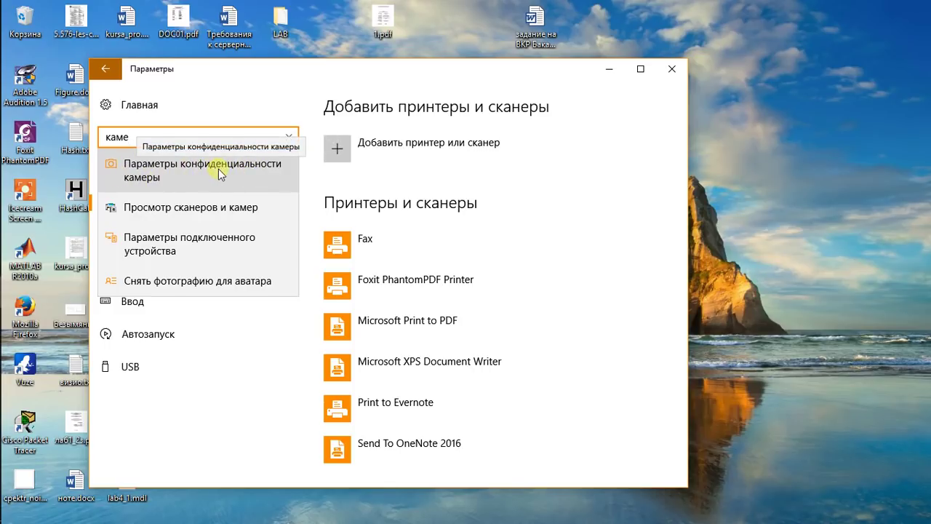
click(190, 167)
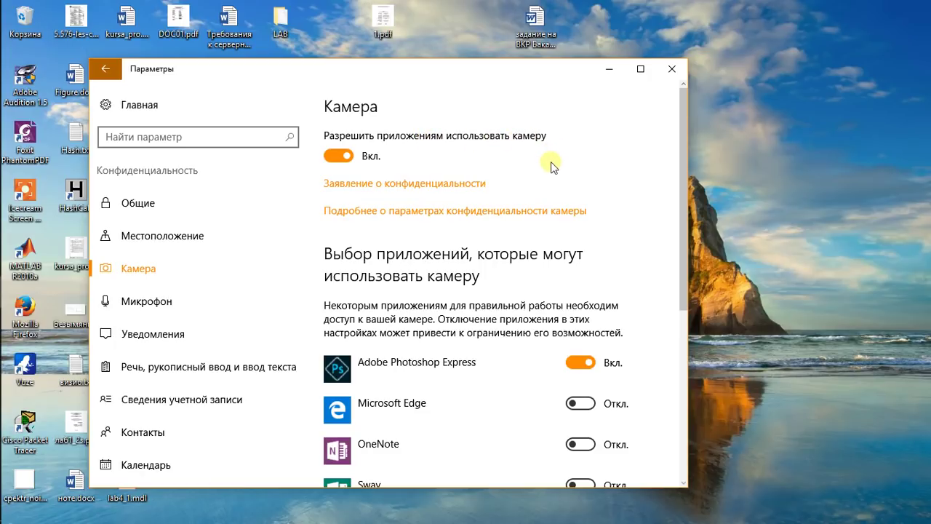
- Turn off the permission for apps to use the camera (Разрешить приложениям использовать камеру)
scroll(377, 177, down, 1)
scroll(370, 133, up, 1)
click(336, 157)
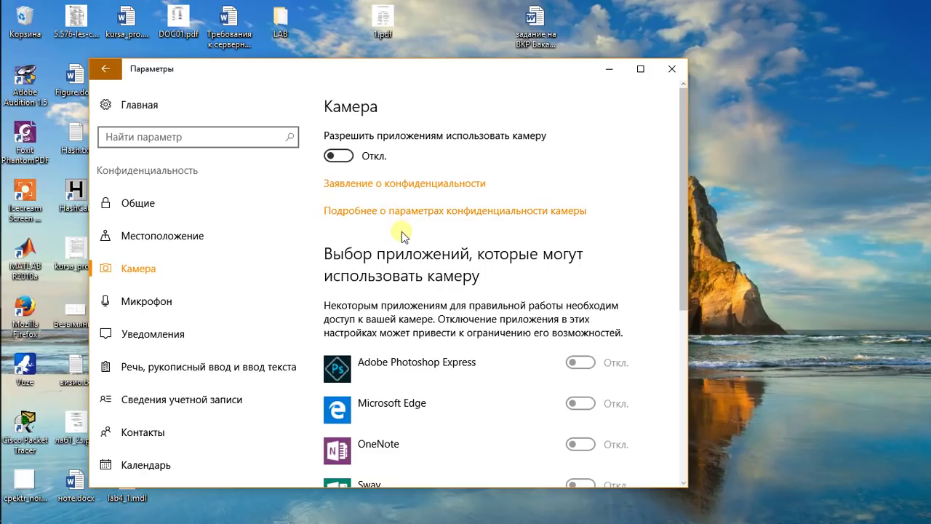
- Examine the list of apps that can use the camera while the general camera permission is off
scroll(400, 232, down, 1)
scroll(401, 233, down, 1)
scroll(406, 234, up, 2)
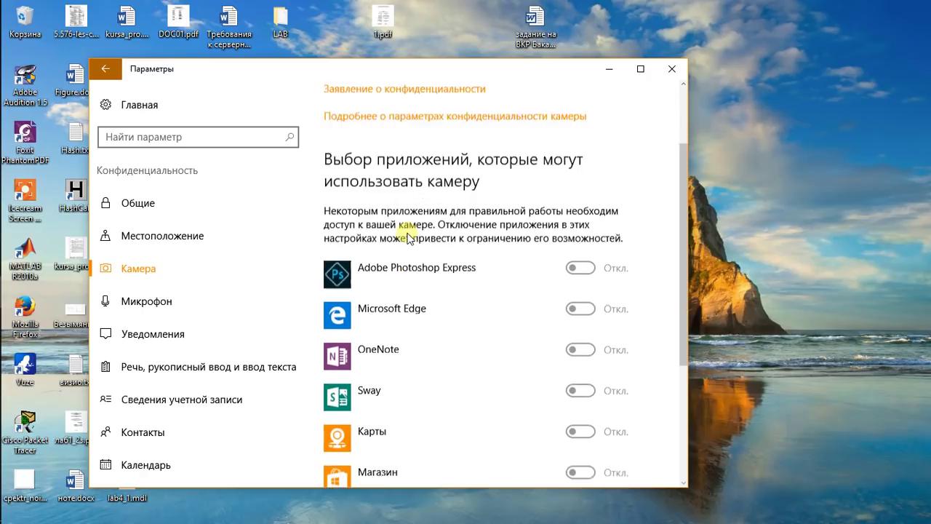
scroll(389, 275, down, 1)
scroll(411, 251, down, 1)
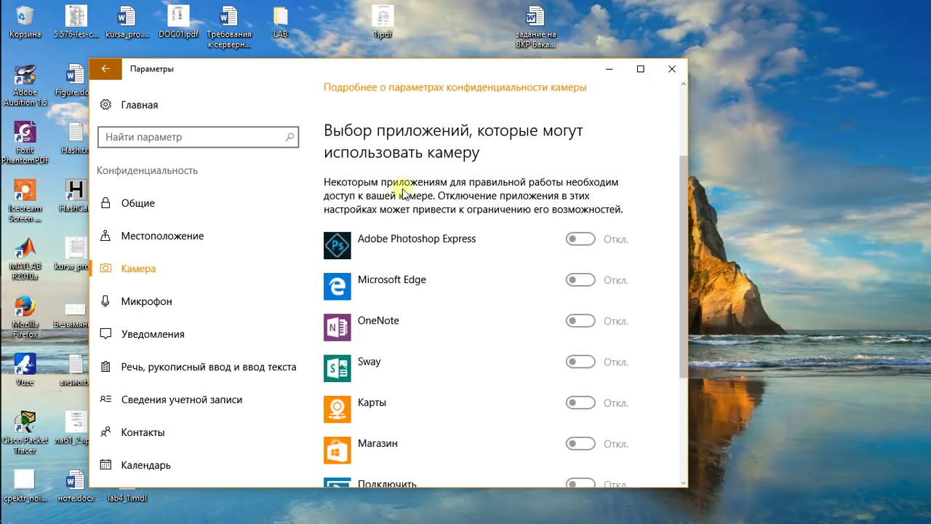
scroll(411, 219, up, 2)
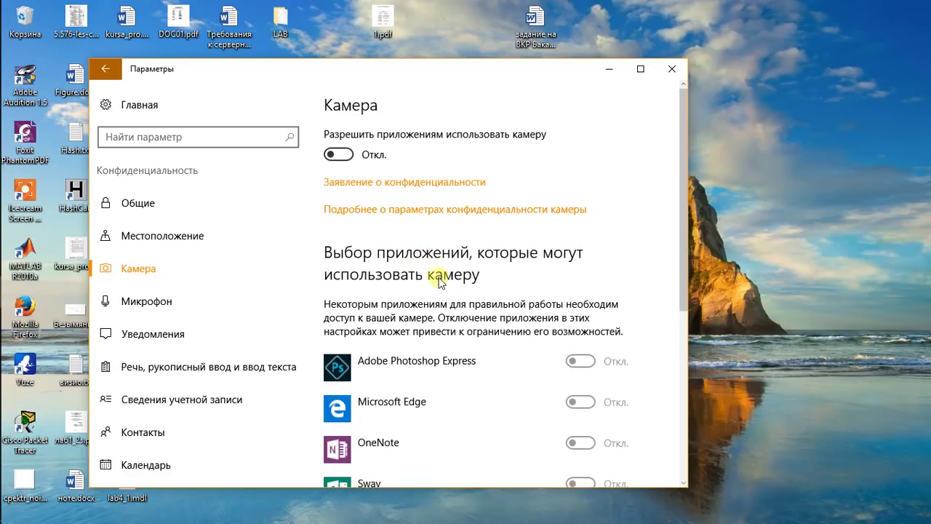
scroll(441, 283, down, 1)
scroll(426, 241, down, 3)
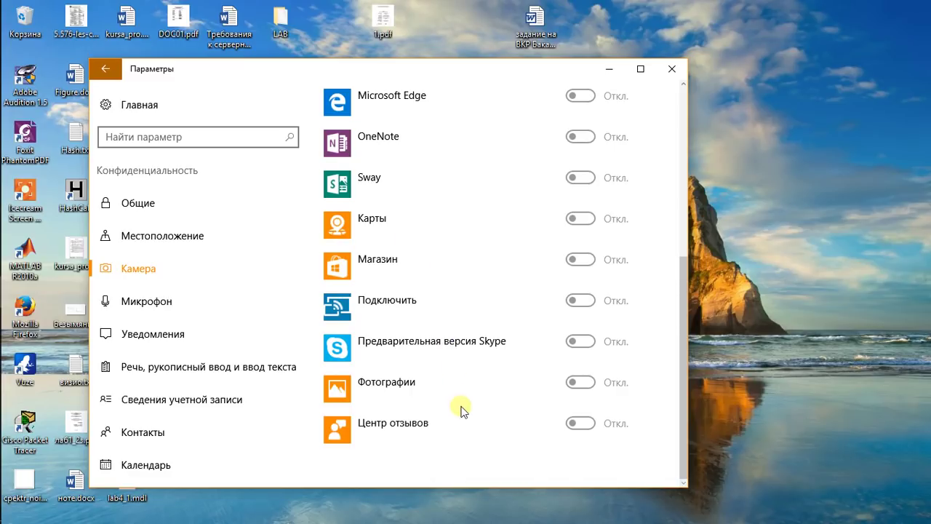
scroll(480, 382, up, 2)
scroll(474, 367, down, 1)
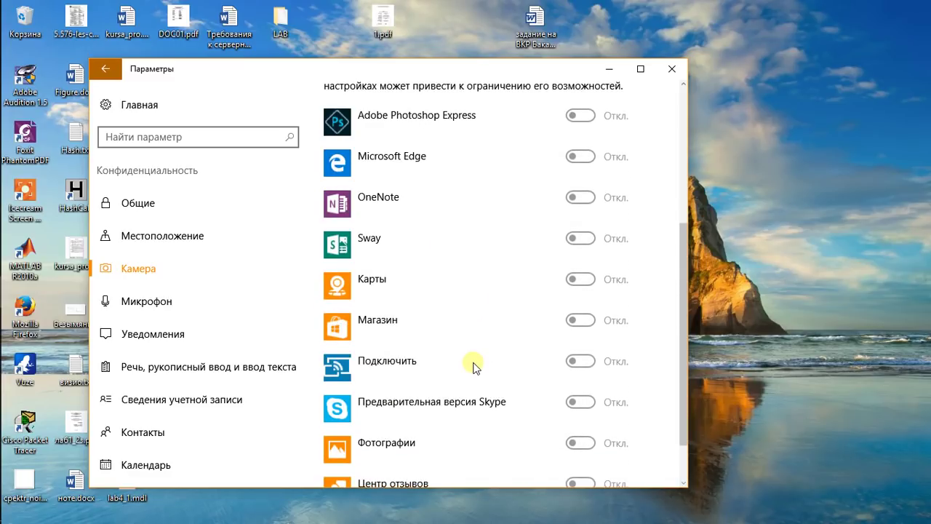
scroll(474, 362, down, 1)
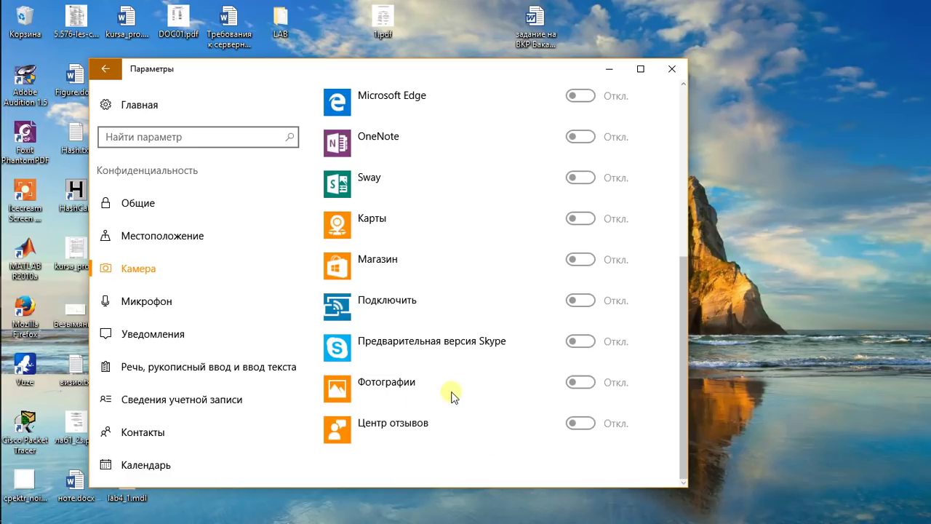
scroll(454, 397, up, 1)
scroll(457, 402, up, 2)
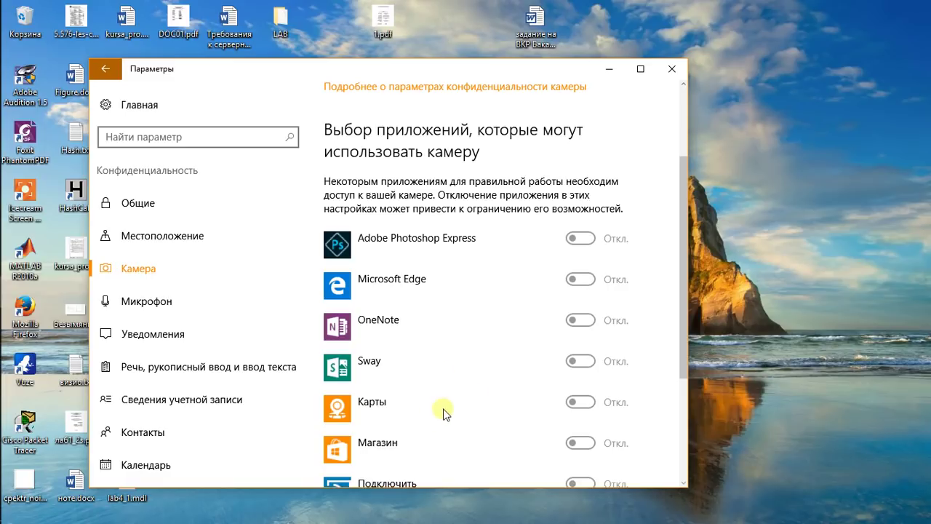
scroll(444, 411, down, 1)
scroll(446, 414, down, 2)
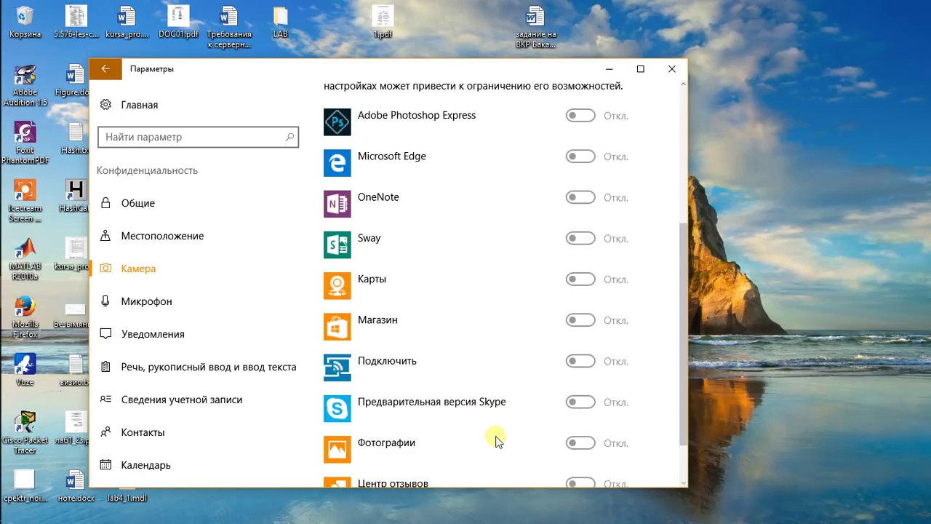
scroll(495, 435, down, 1)
scroll(492, 425, up, 5)
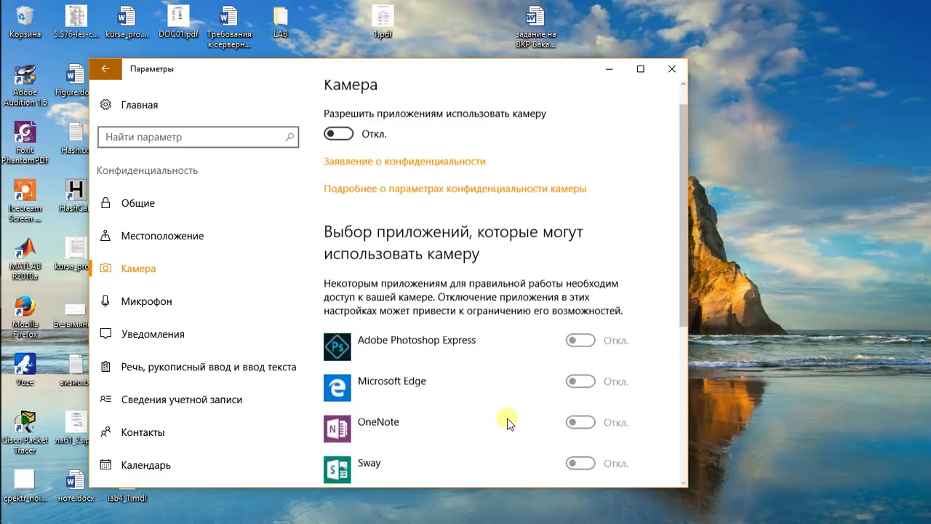
scroll(508, 422, up, 1)
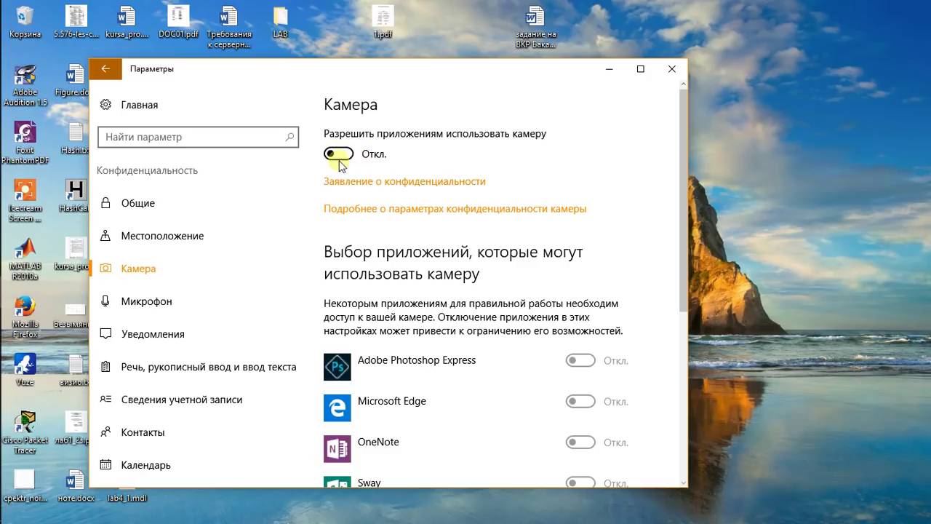
- Turn the general app permission for the camera back on and review the individual app switches
scroll(393, 240, down, 2)
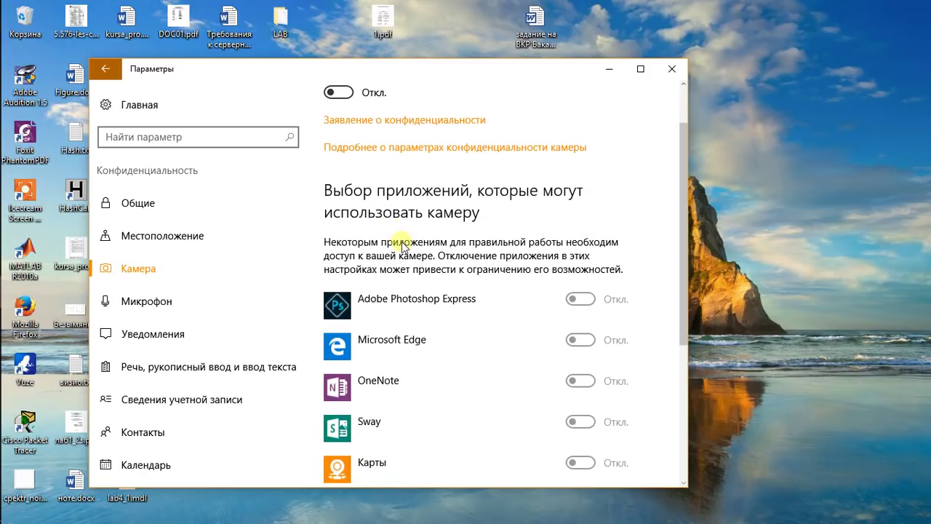
click(340, 94)
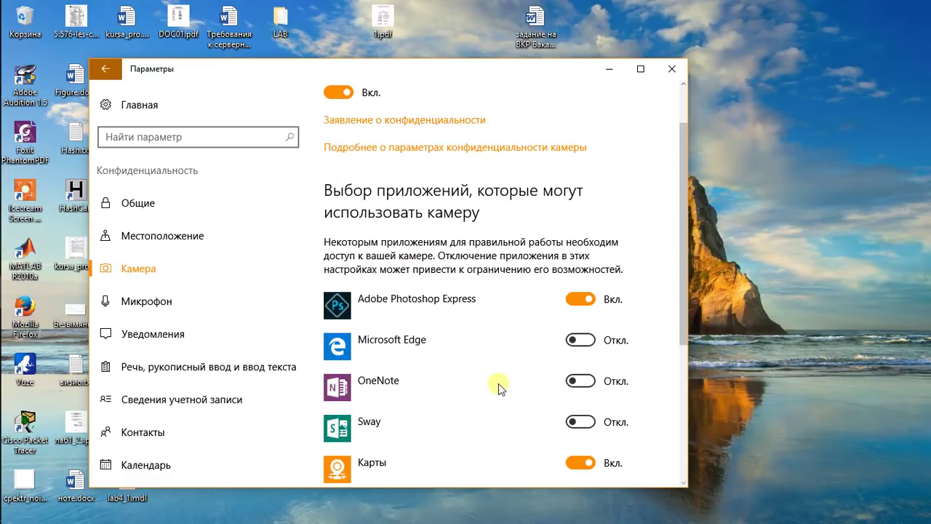
scroll(440, 370, down, 4)
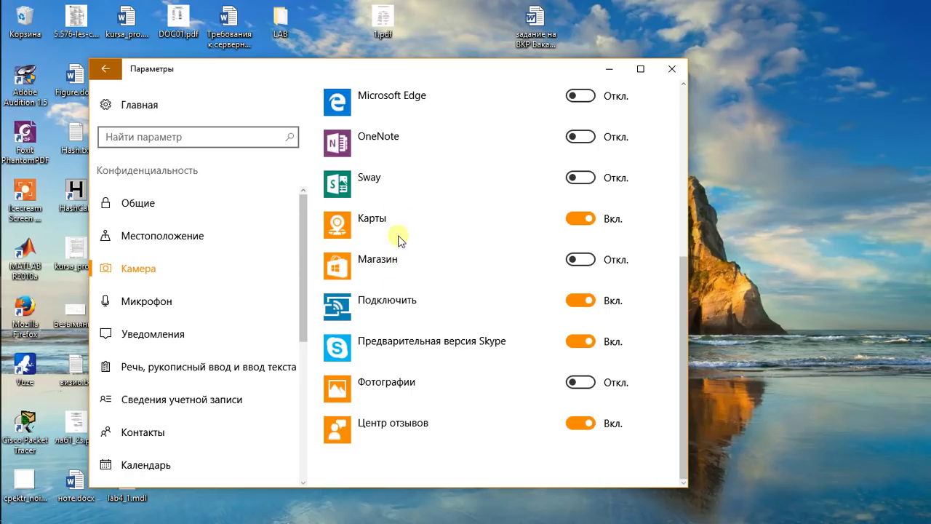
scroll(399, 240, up, 3)
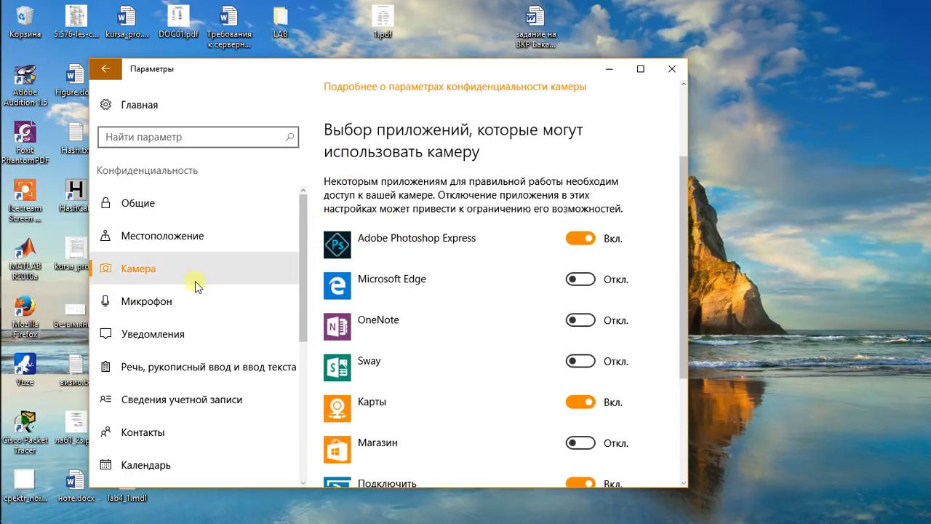
- Open the microphone privacy settings (Микрофон) and review which apps are allowed to use the microphone
click(152, 306)
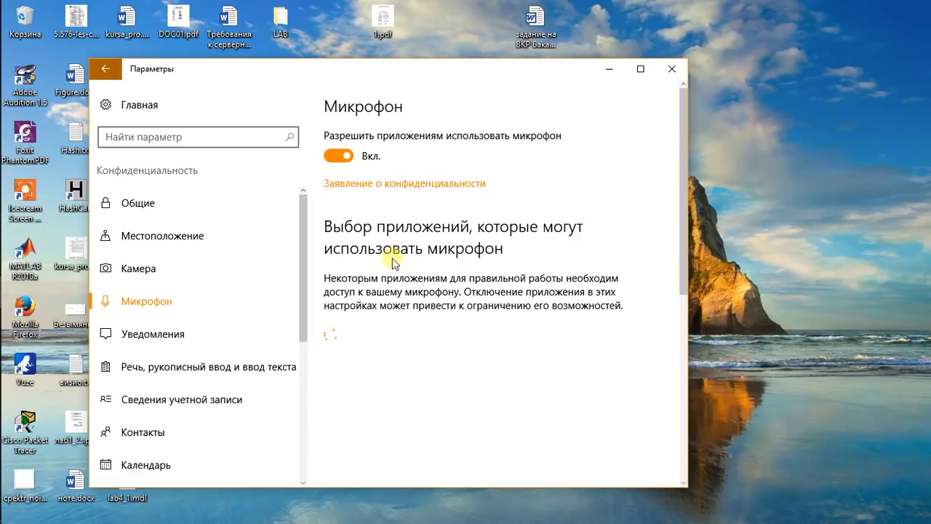
scroll(518, 366, down, 1)
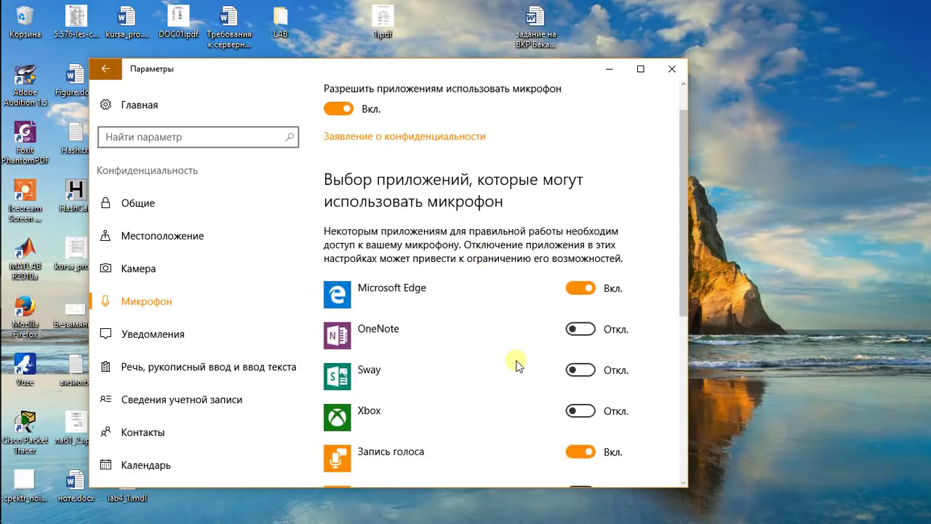
scroll(517, 366, down, 2)
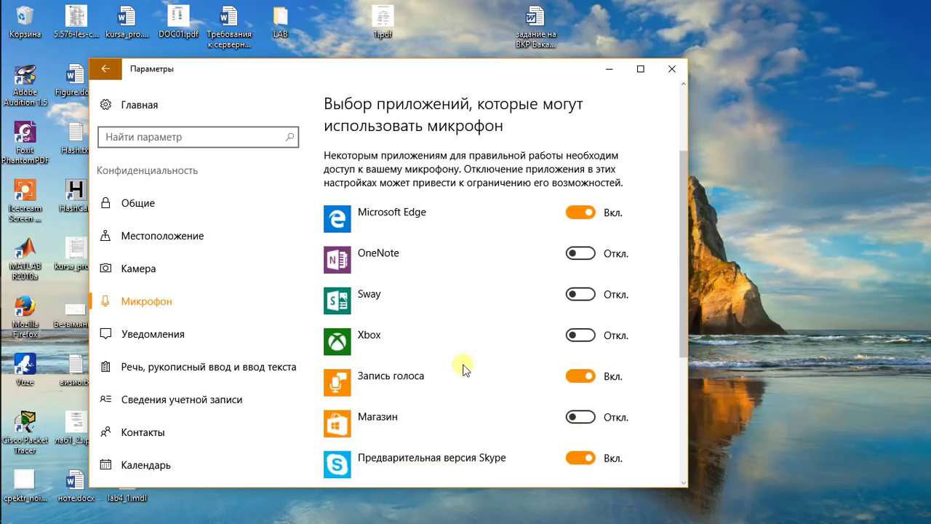
scroll(501, 355, down, 3)
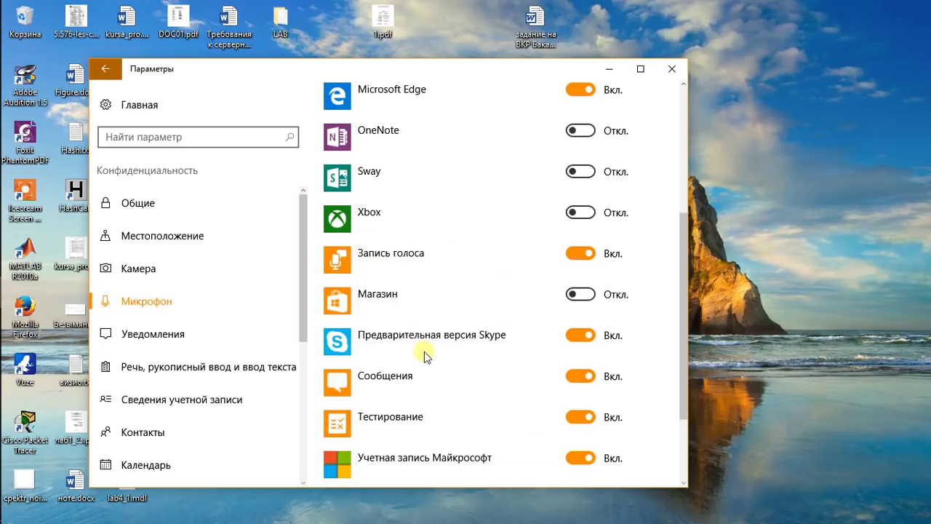
scroll(426, 355, down, 2)
scroll(430, 378, down, 1)
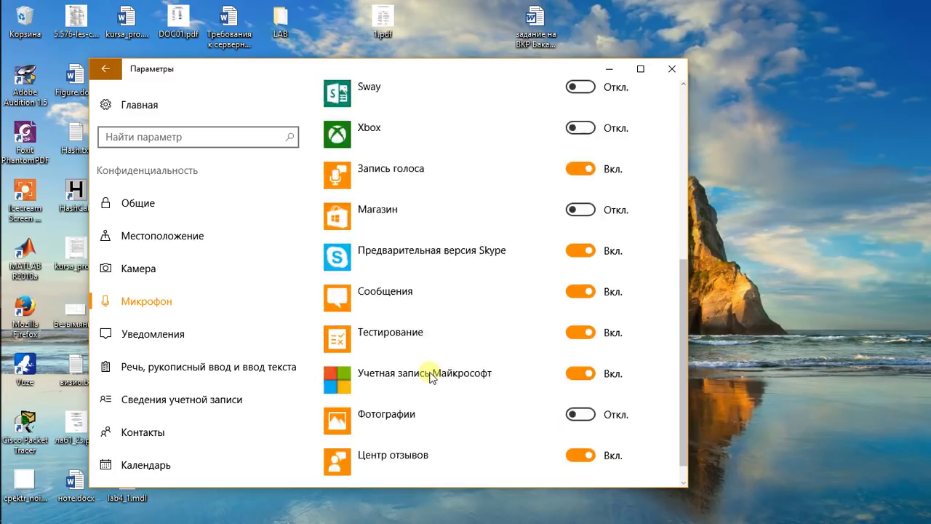
scroll(430, 376, up, 6)
scroll(377, 185, up, 1)
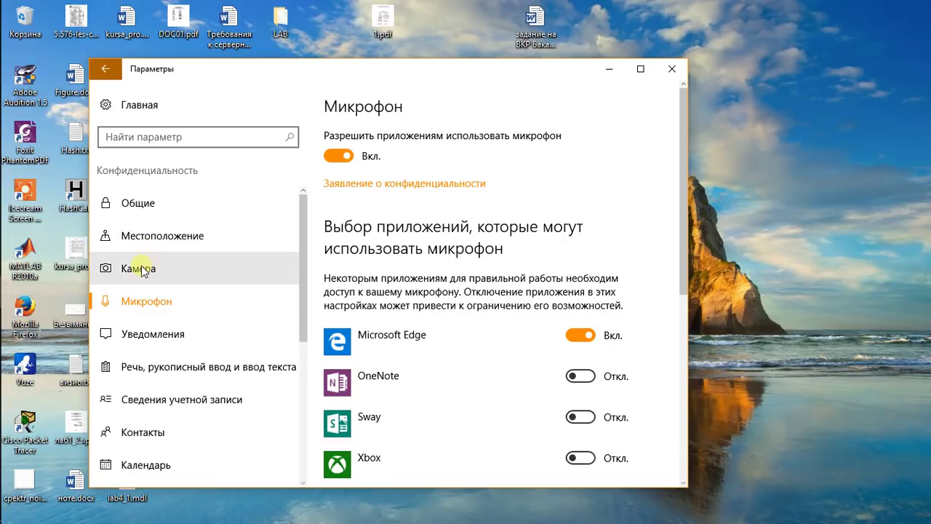
- Revisit the camera and microphone privacy pages and look through the other privacy categories
click(181, 266)
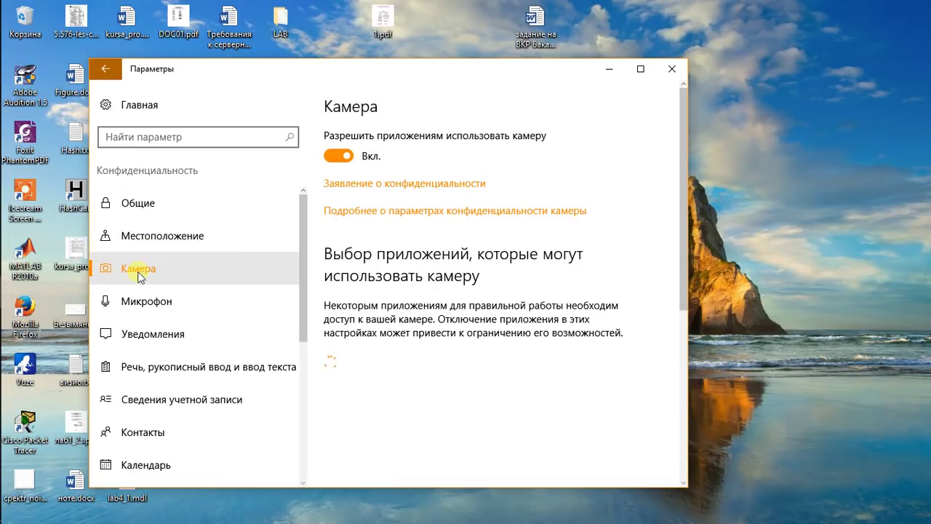
click(172, 312)
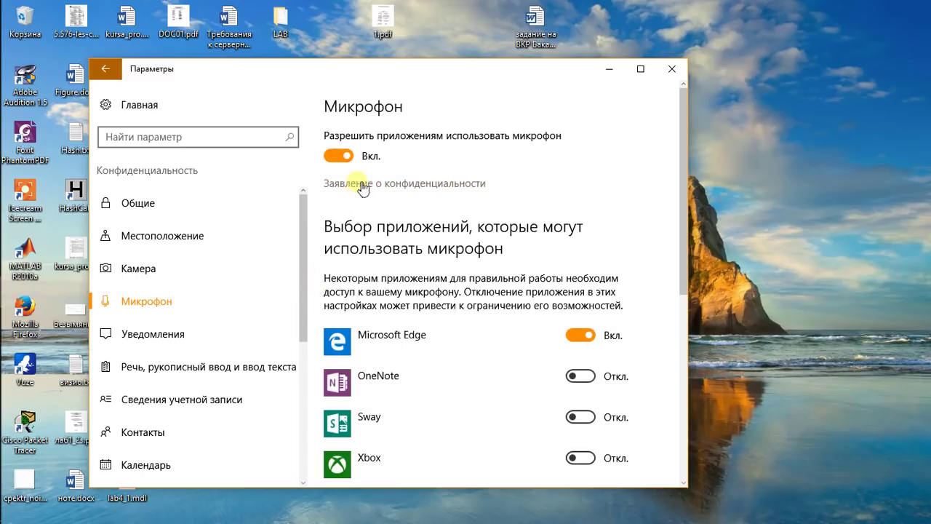
drag(304, 275, 305, 386)
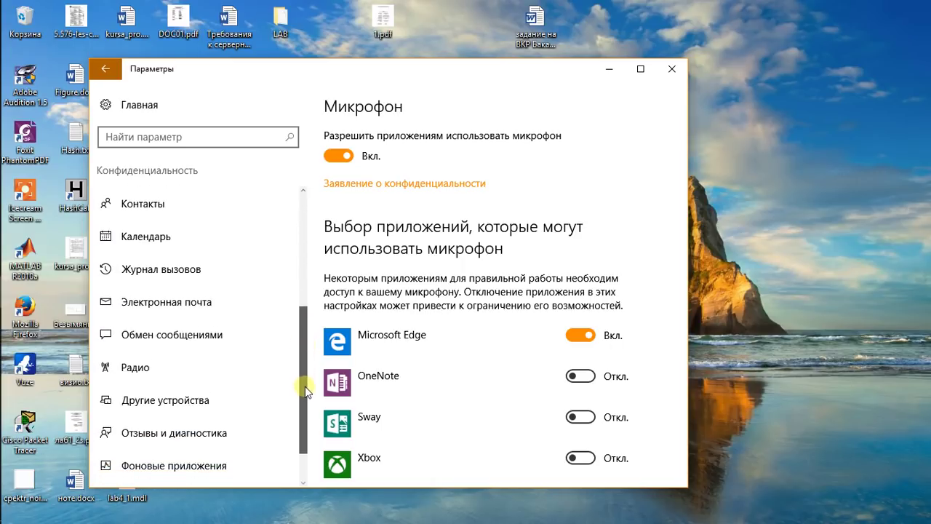
drag(479, 72, 513, 63)
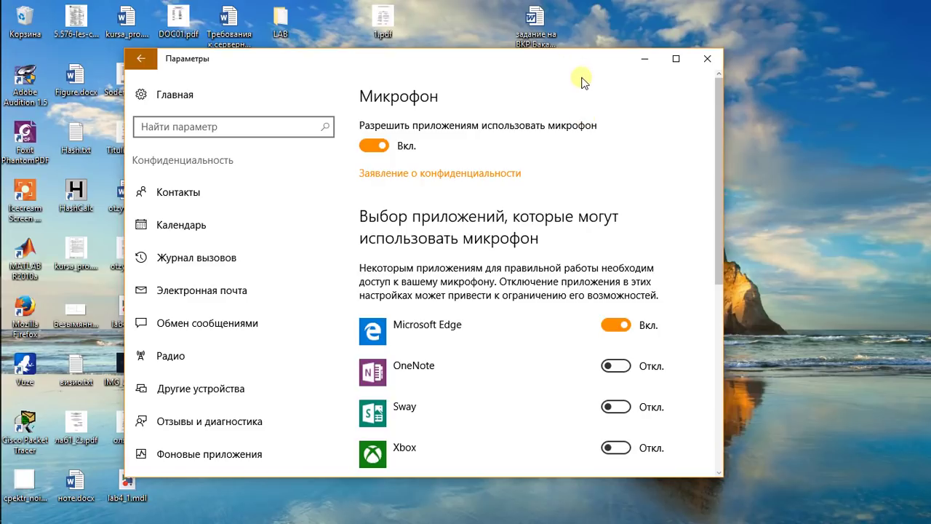
drag(513, 72, 566, 89)
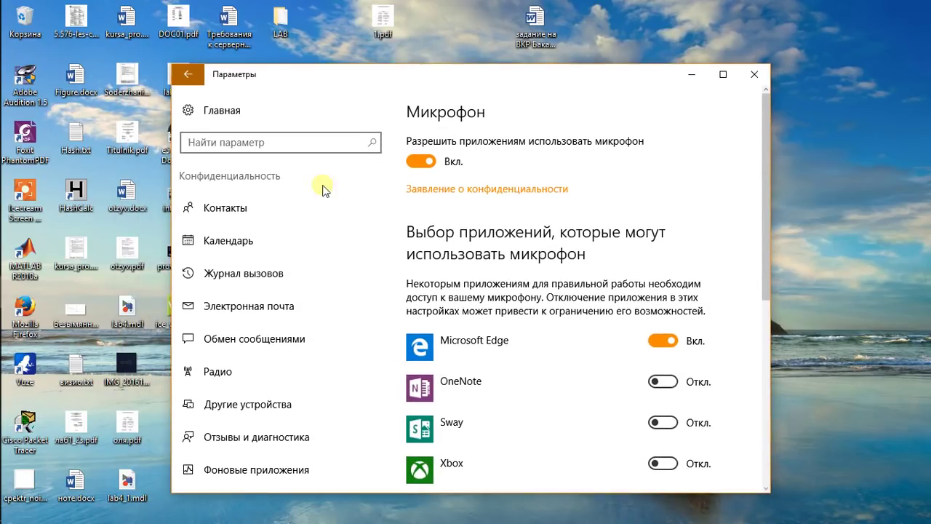
drag(388, 337, 392, 222)
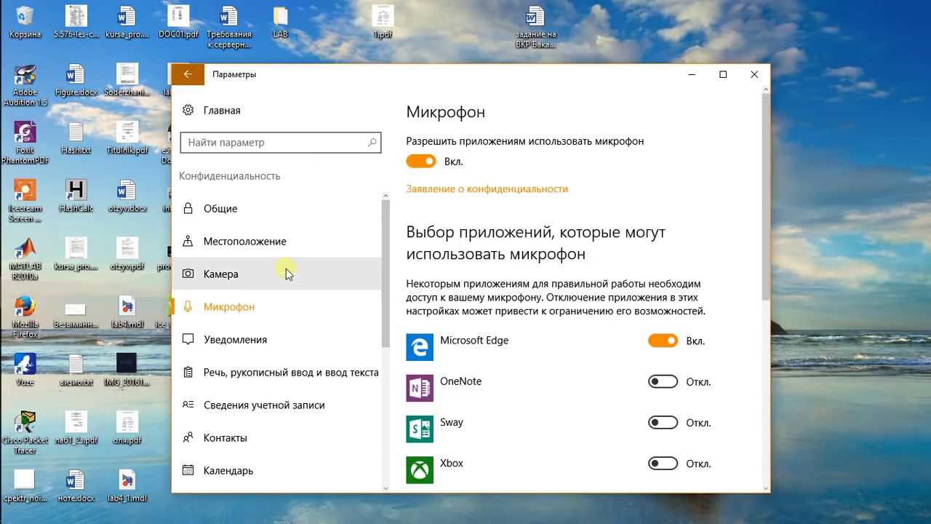
drag(575, 89, 625, 92)
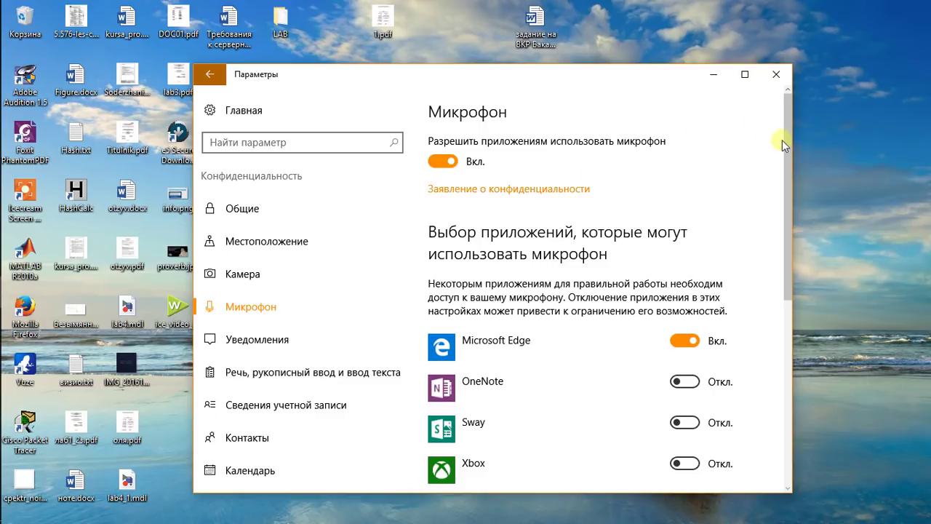
mouse_move(786, 153)
mouse_down()
mouse_move(781, 288)
mouse_move(778, 146)
mouse_up()
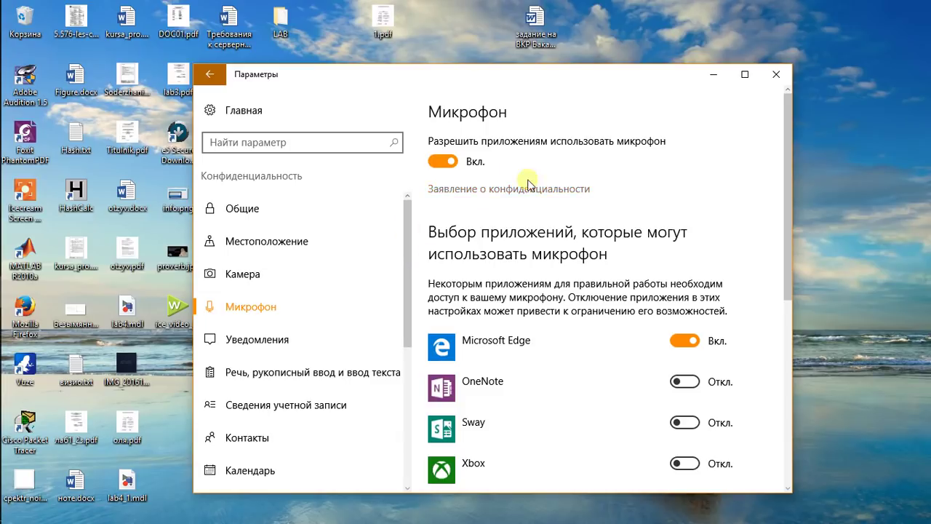
drag(662, 83, 694, 65)
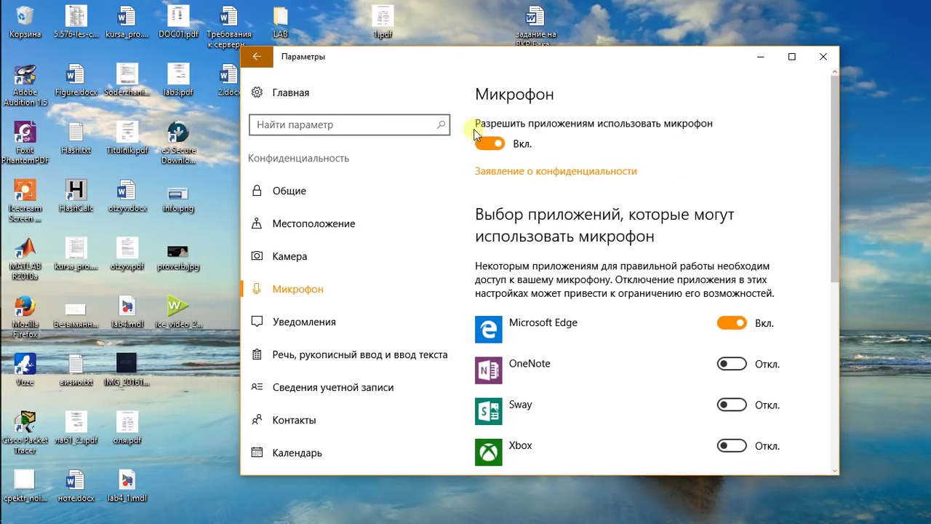